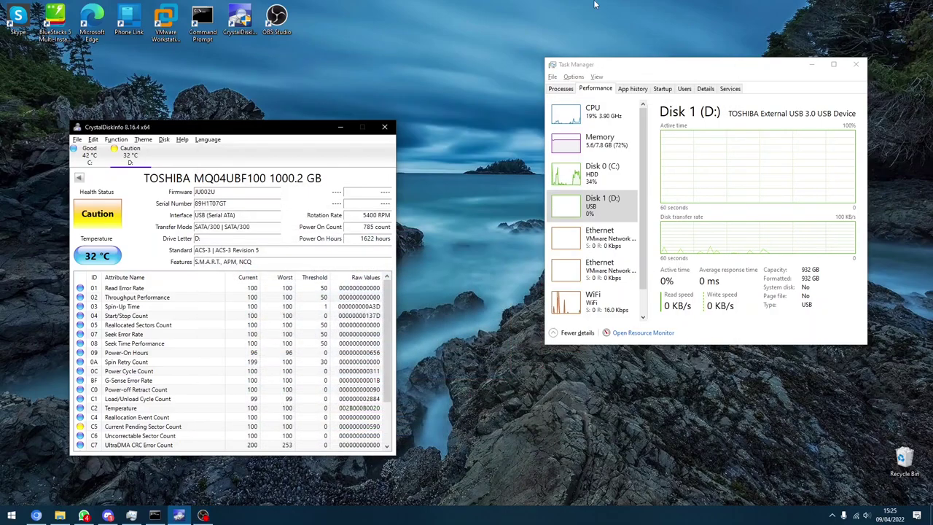
pyautogui.click(204, 516)
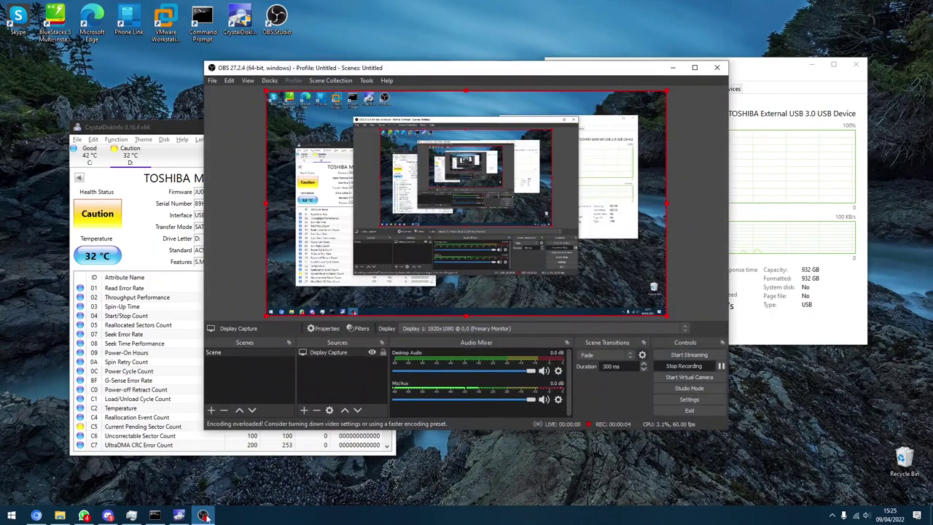
pyautogui.click(204, 515)
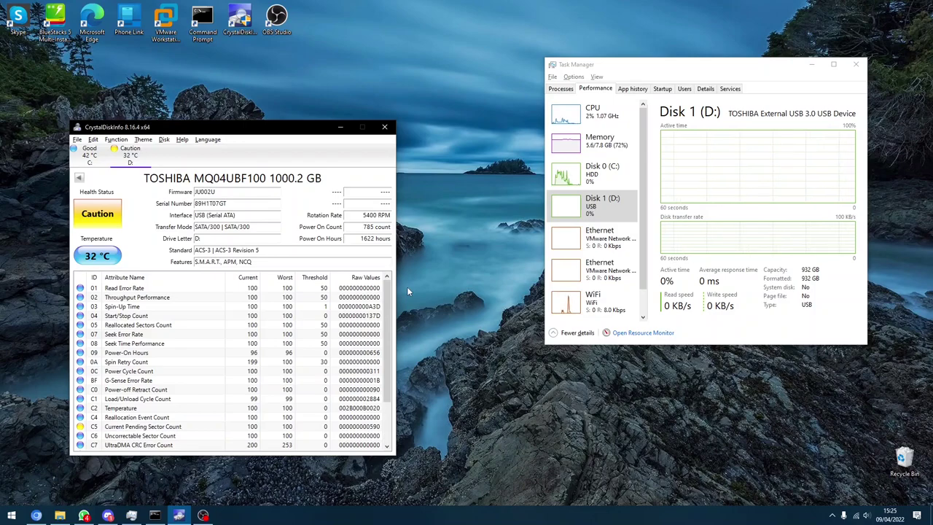
# - Switch to the Command Prompt and highlight the chkdsk E: /f output about the NTFS boot sectors
pyautogui.click(154, 515)
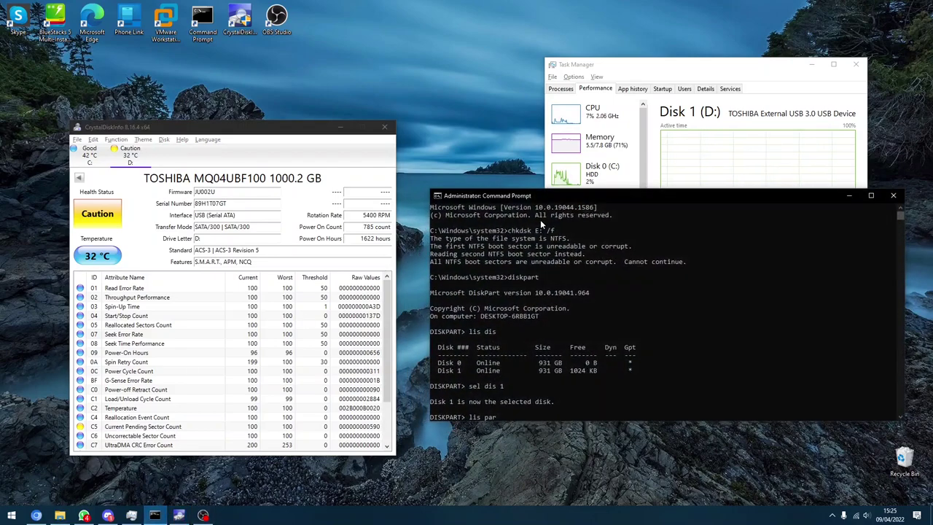
pyautogui.click(436, 242)
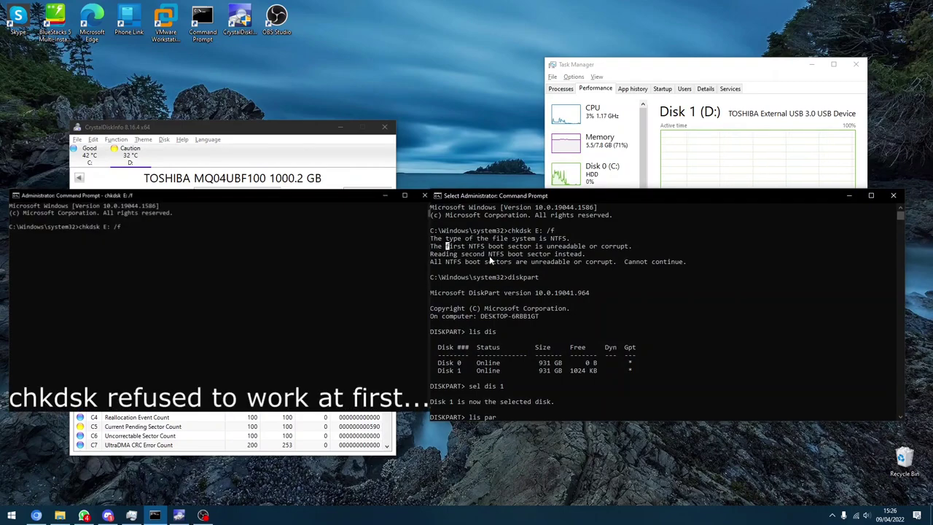
pyautogui.moveTo(477, 261); pyautogui.dragTo(692, 266)
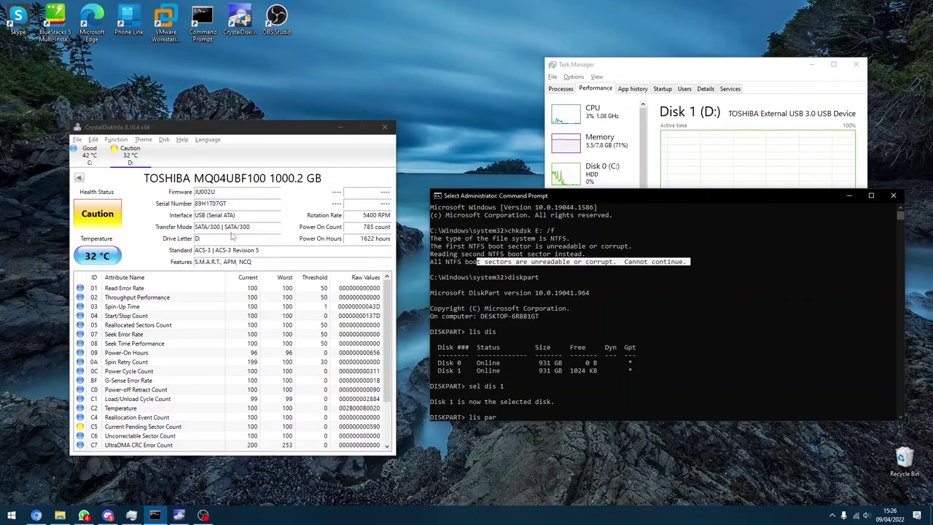
# - Switch to CrystalDiskInfo and examine the Toshiba drive's model name, Current Pending Sector Count and remaining S.M.A.R.T. attributes
pyautogui.click(233, 237)
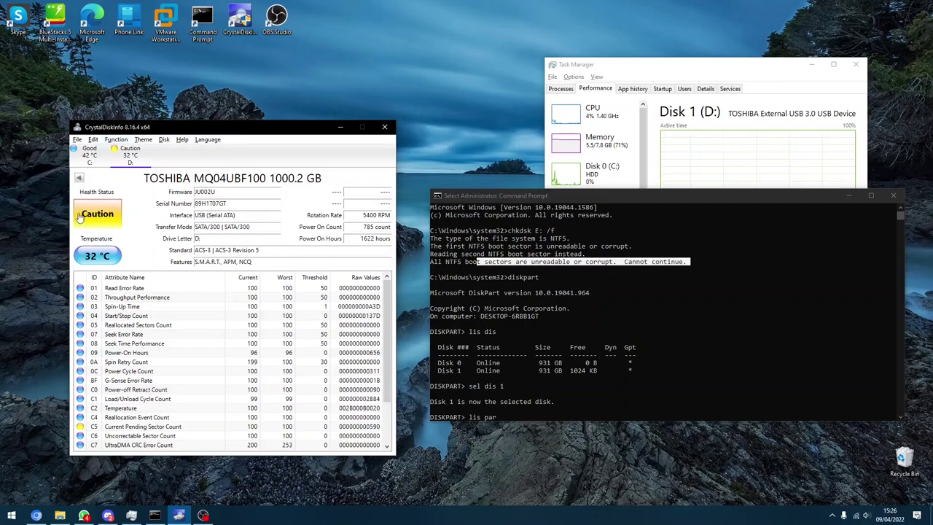
pyautogui.moveTo(146, 180); pyautogui.dragTo(326, 178)
pyautogui.click(326, 177)
pyautogui.click(117, 429)
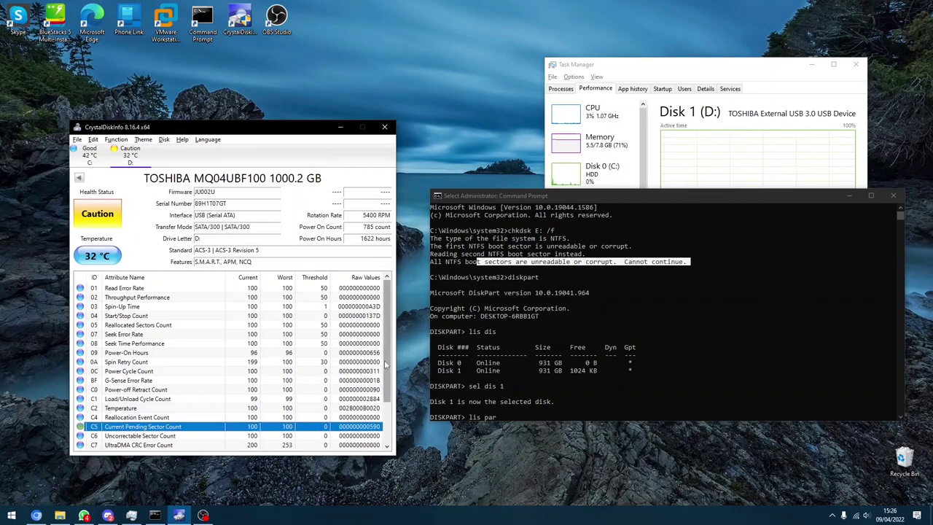
pyautogui.moveTo(385, 360); pyautogui.dragTo(397, 401)
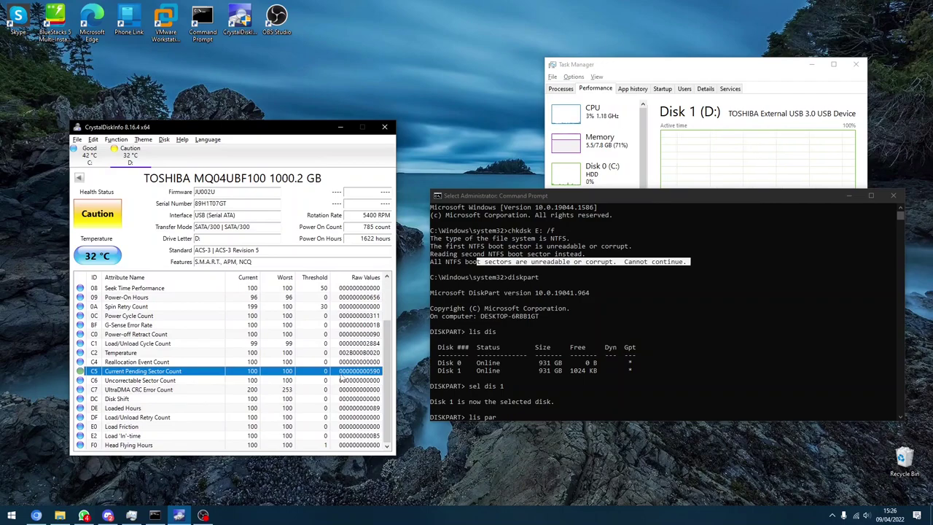
# - In the Command Prompt's DiskPart session, list the selected disk's partitions and select partition 1
pyautogui.press('Return')
pyautogui.write('sel par 1')
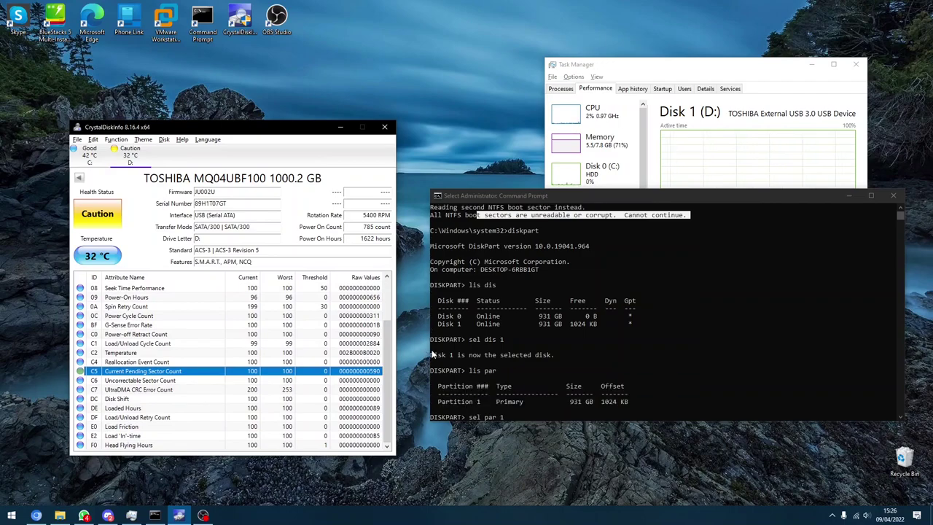
pyautogui.press('Return')
# - List the volumes in DiskPart, exit it, and highlight the file system of Volume 2
pyautogui.write('lis vol')
pyautogui.press('Return')
pyautogui.write('exit')
pyautogui.press('Return')
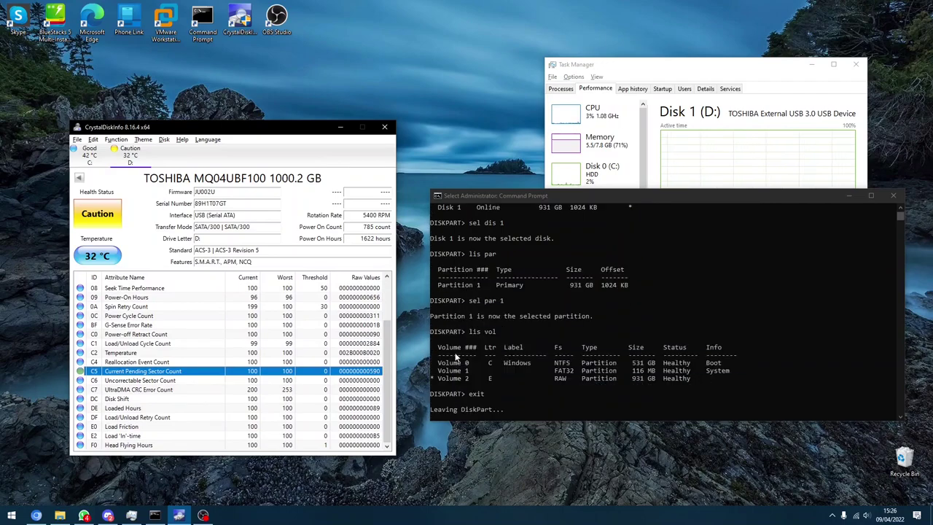
pyautogui.click(554, 380)
pyautogui.moveTo(556, 379); pyautogui.dragTo(568, 380)
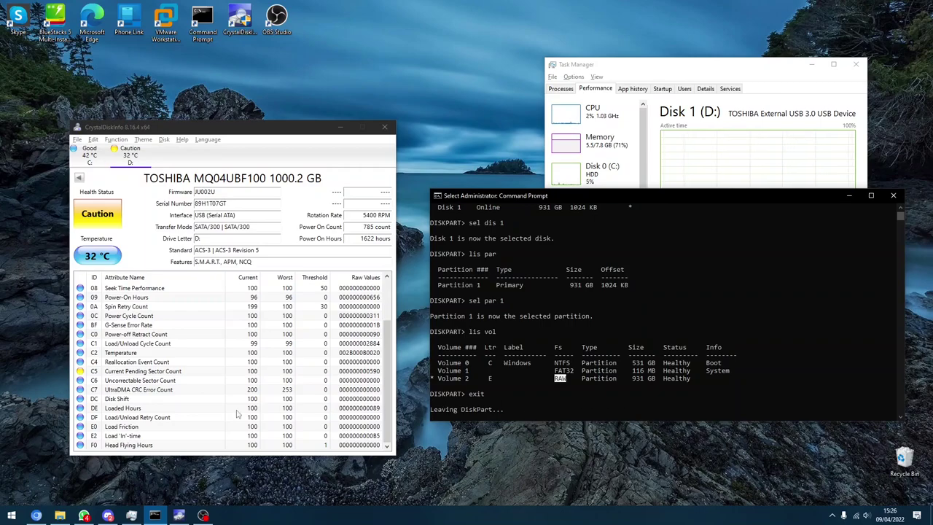
# - Open the External HDD (D:) drive from This PC in File Explorer
pyautogui.click(60, 516)
pyautogui.click(242, 273)
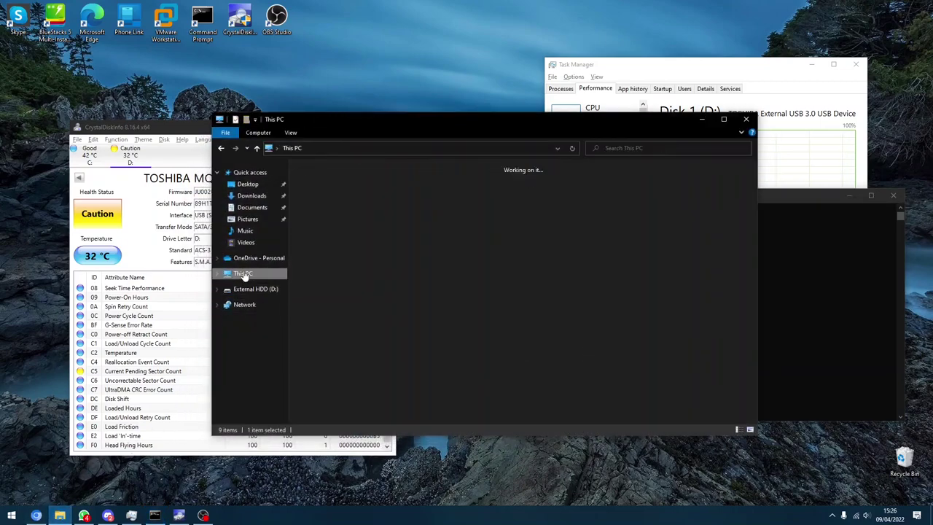
pyautogui.click(487, 288)
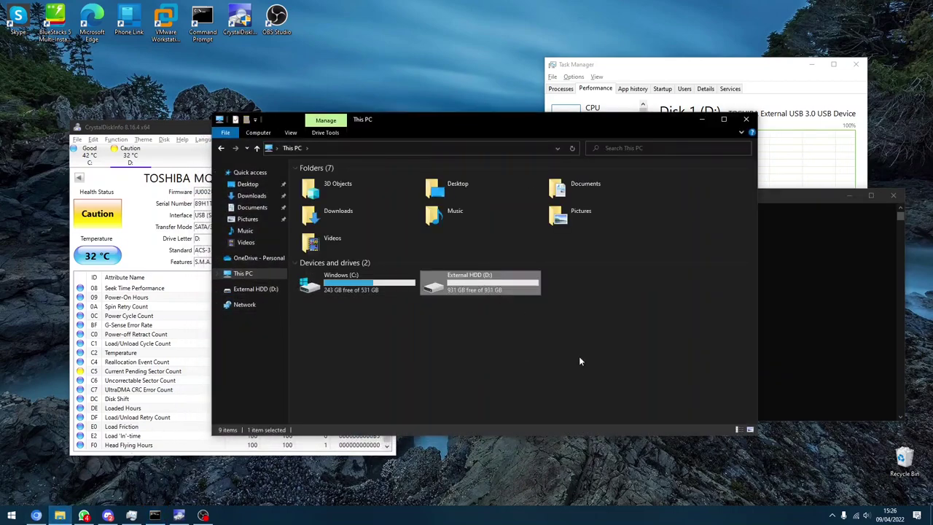
pyautogui.doubleClick(476, 290)
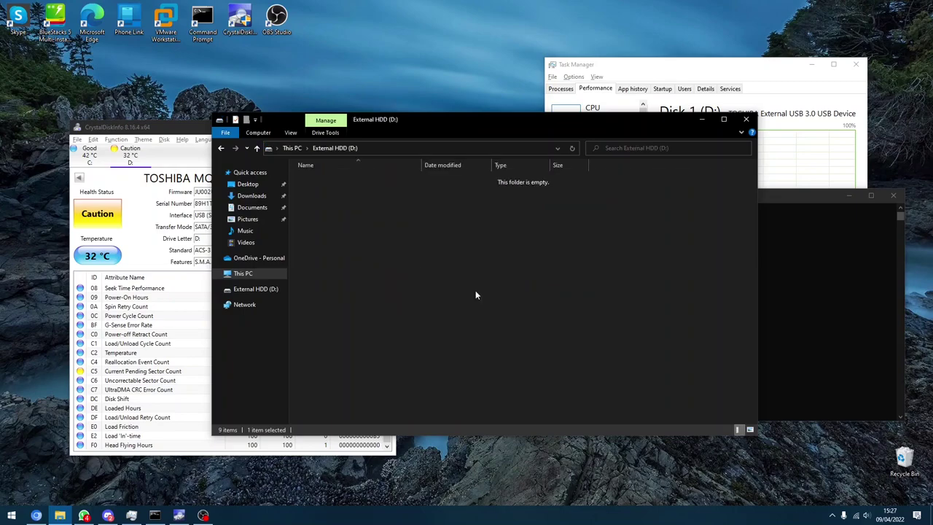
# - Create a Rich Text Document named "Hey" on the External HDD (D:) drive
pyautogui.rightClick(392, 275)
pyautogui.moveTo(428, 388)
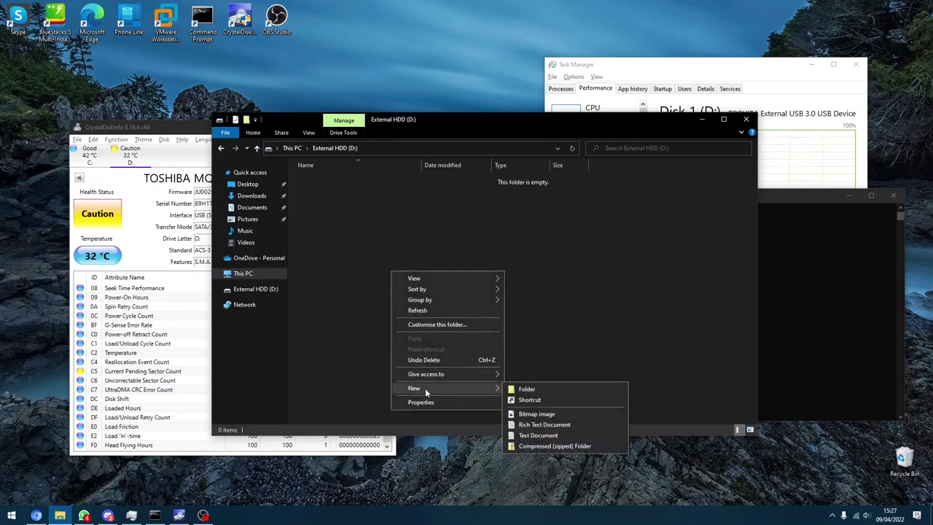
pyautogui.click(538, 426)
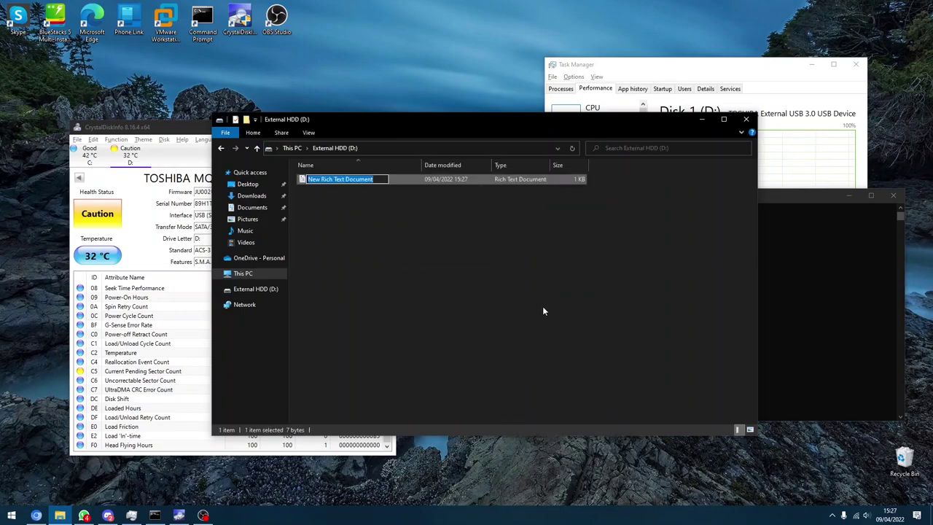
pyautogui.write('Hey')
pyautogui.press('Return')
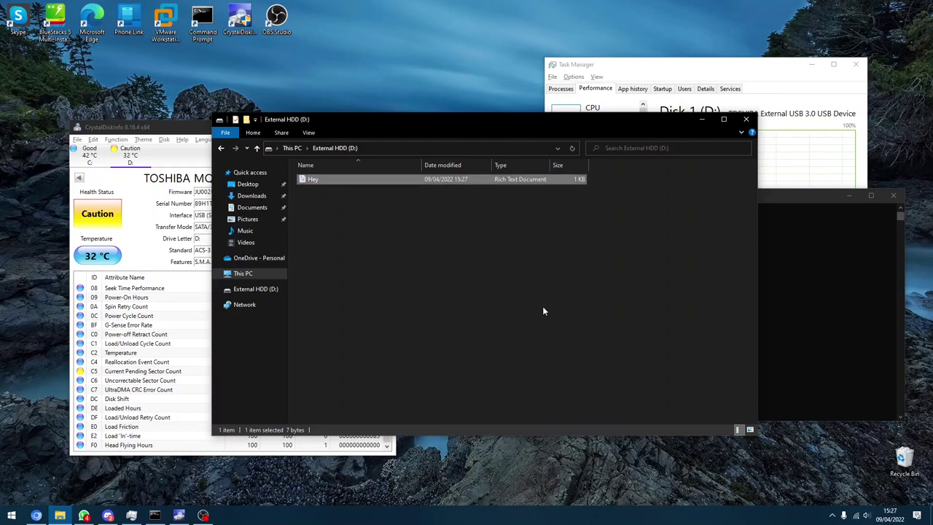
# - Open the Hey document in WordPad, write "Test file, can you read this?", save it and close it
pyautogui.press('Return')
pyautogui.moveTo(222, 52); pyautogui.dragTo(490, 129)
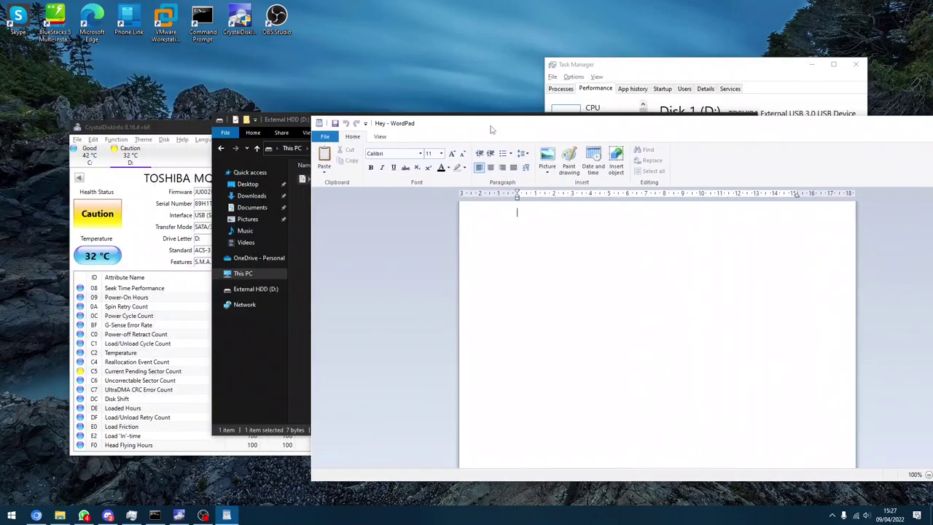
pyautogui.write('Test file, c')
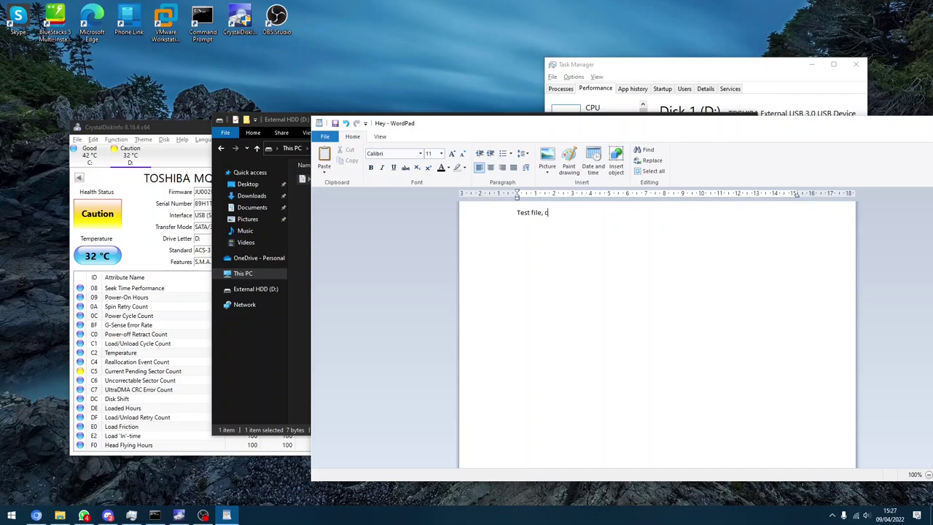
pyautogui.write('an you read this?')
pyautogui.moveTo(338, 120); pyautogui.dragTo(338, 122)
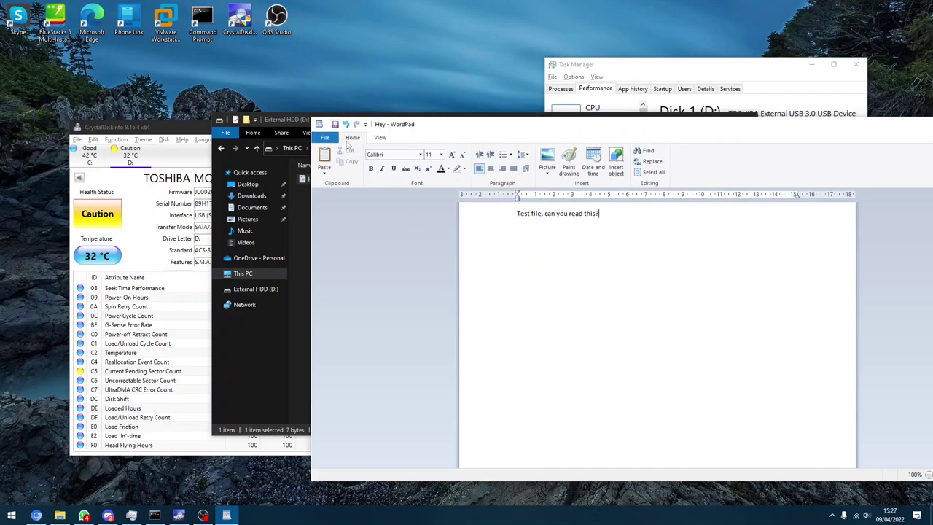
pyautogui.moveTo(428, 128); pyautogui.dragTo(163, 81)
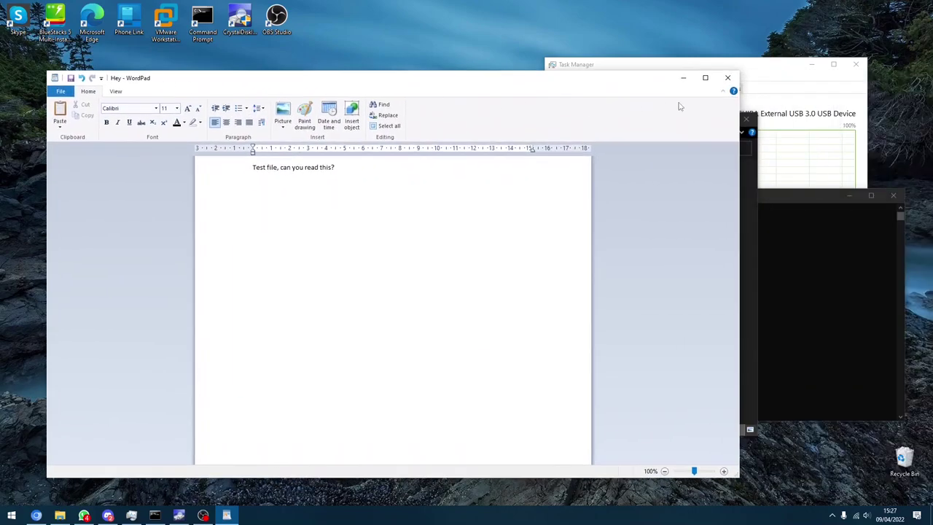
pyautogui.click(728, 78)
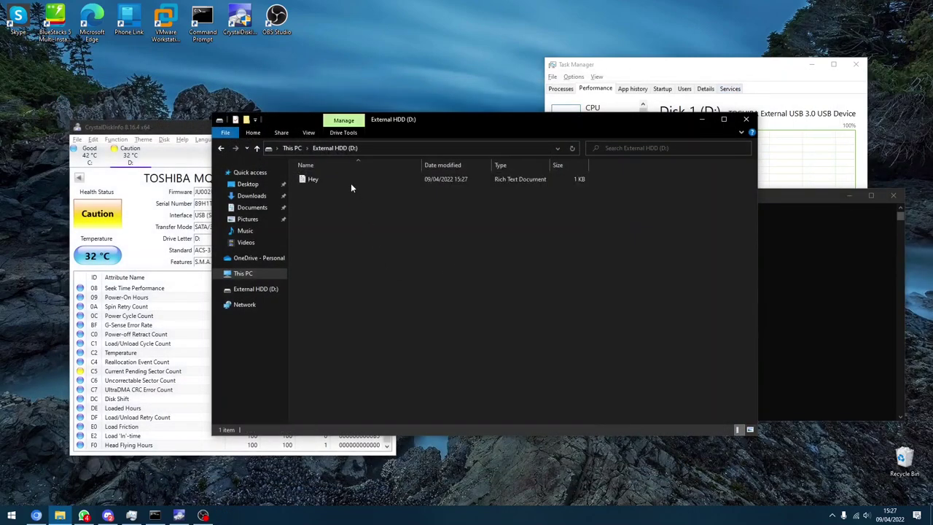
# - Reopen the Hey document to check its saved text, and close WordPad
pyautogui.doubleClick(350, 183)
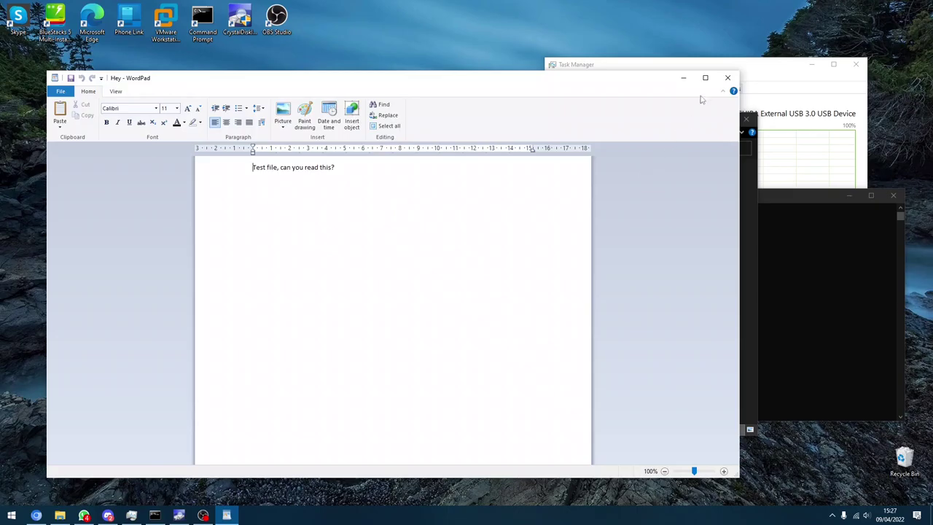
pyautogui.click(727, 77)
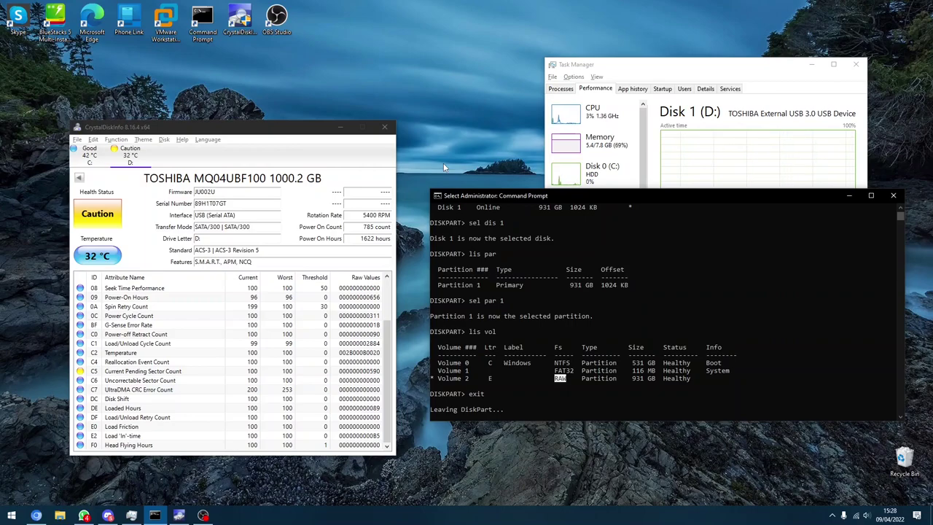
# - Switch to CrystalDiskInfo and review the disk health status and S.M.A.R.T. attributes, including the pending sector count
pyautogui.click(245, 162)
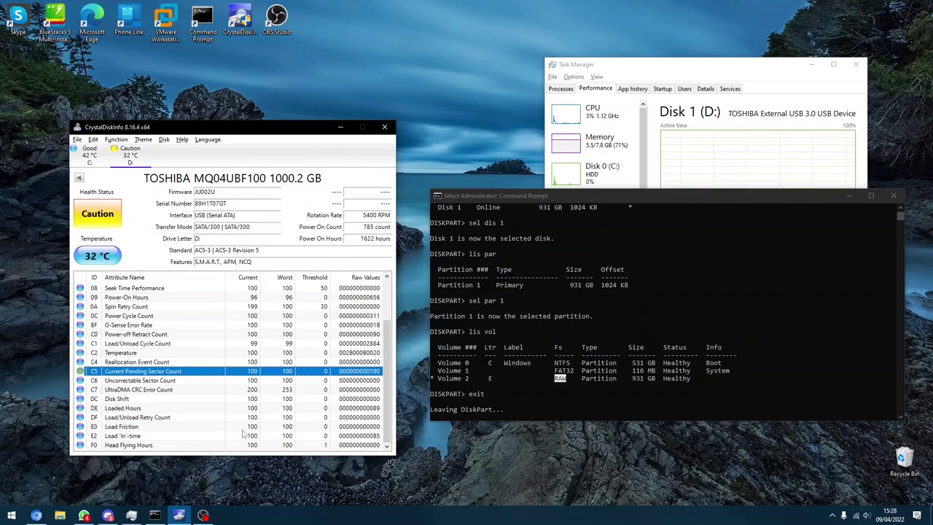
pyautogui.click(89, 155)
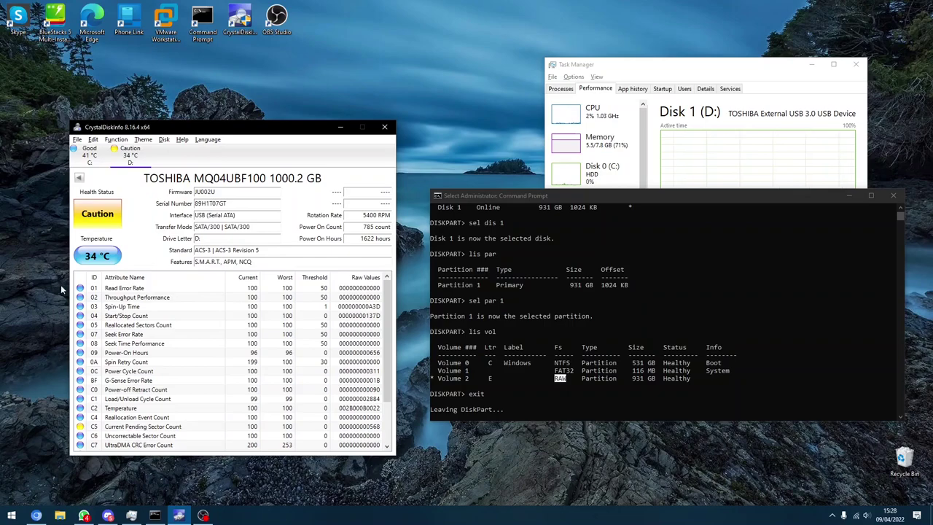
pyautogui.moveTo(80, 205)
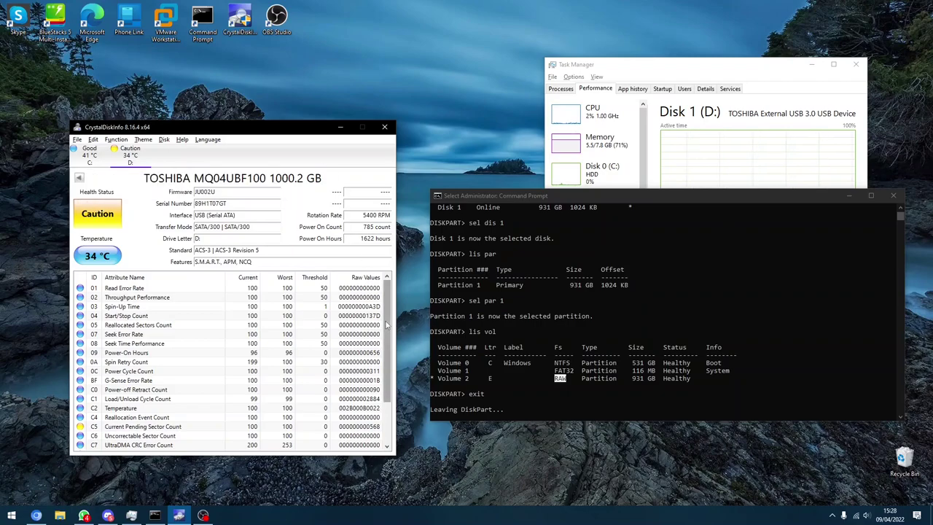
pyautogui.scroll(-2, 371, 321)
pyautogui.scroll(2, 371, 321)
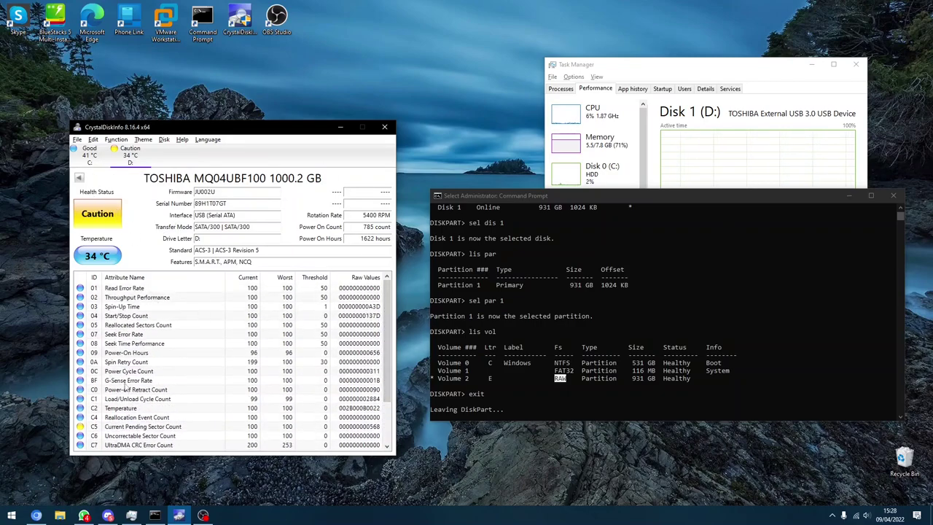